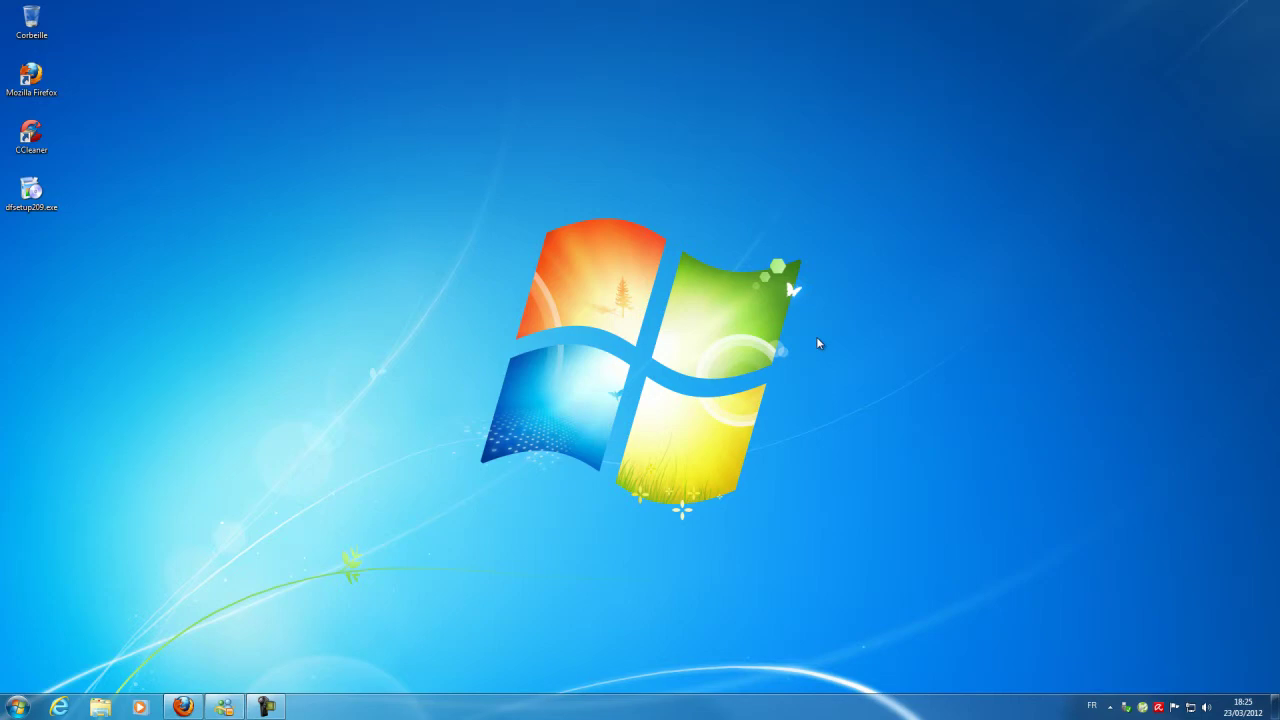
# Run the dfsetup209.exe installer from the desktop and choose French as the installer language.
pyautogui.click(40, 196)
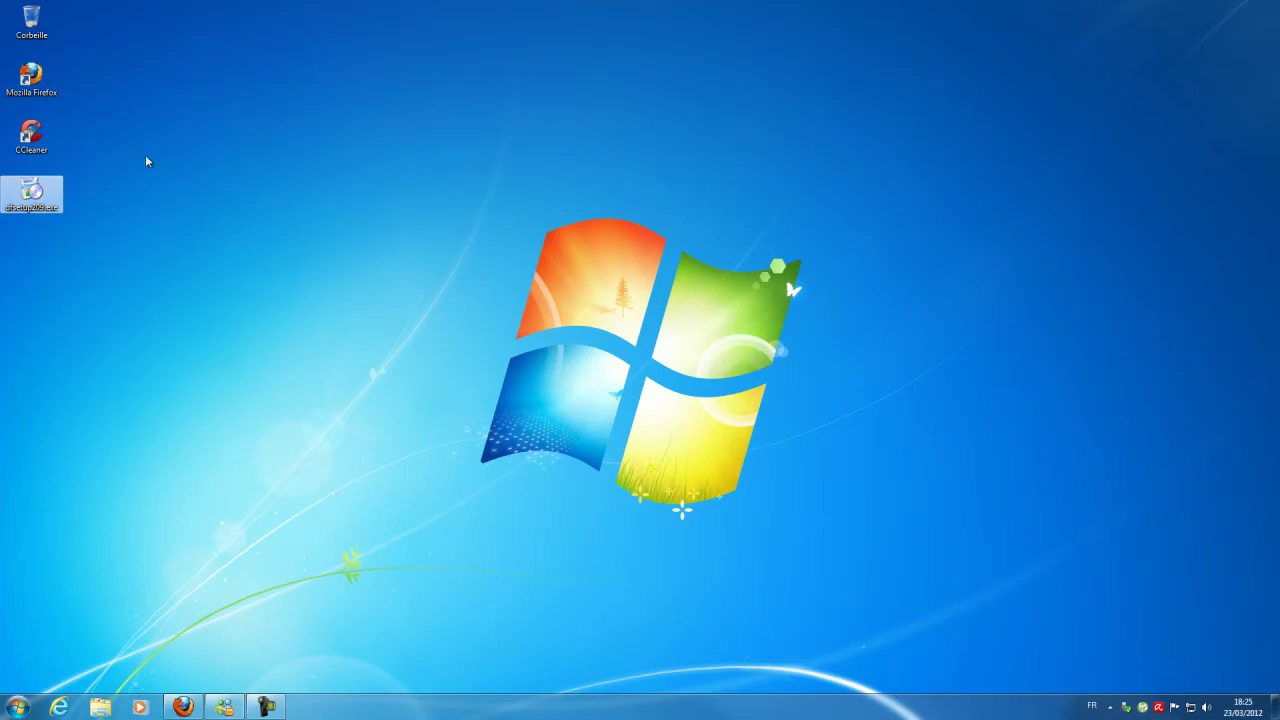
pyautogui.click(44, 142)
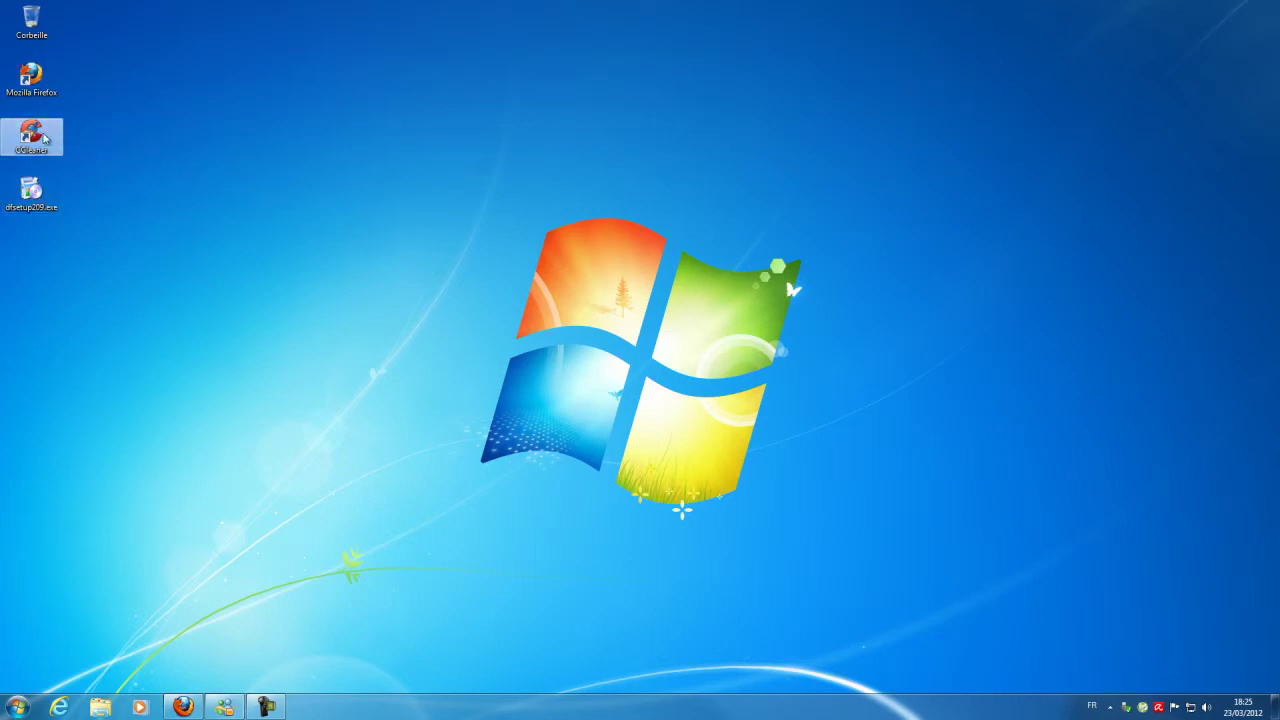
pyautogui.click(28, 191)
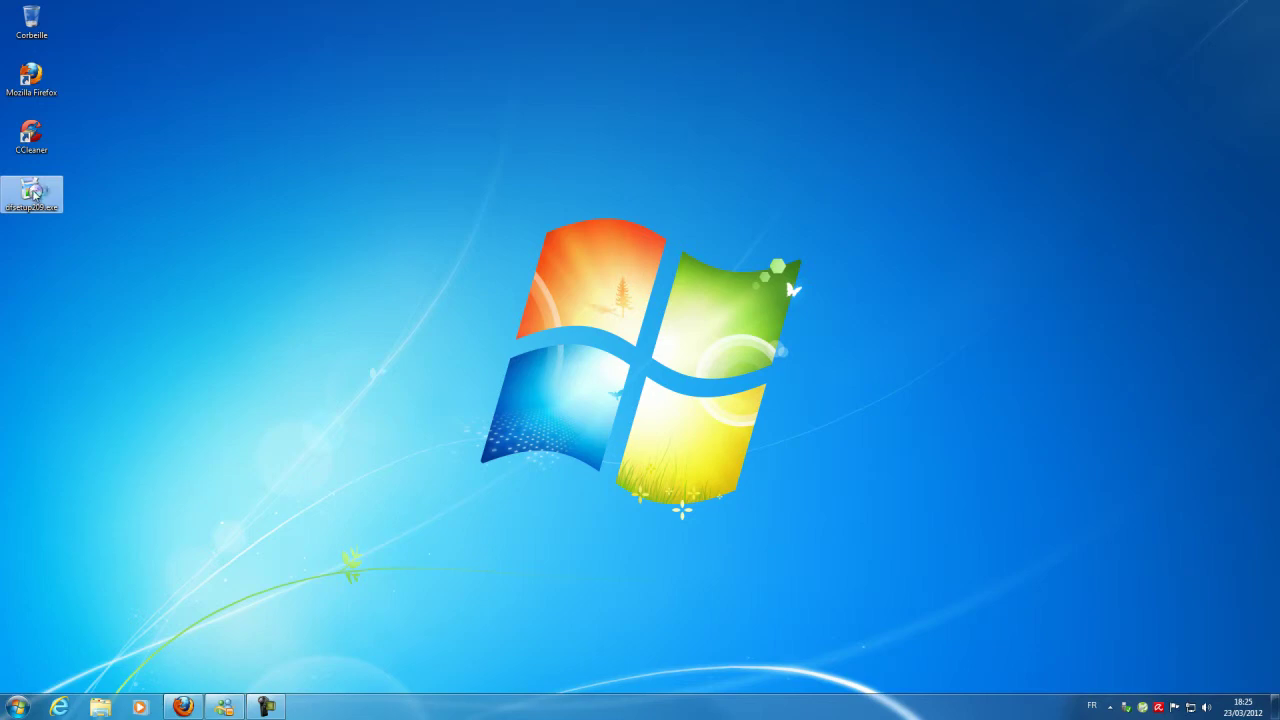
pyautogui.doubleClick(33, 193)
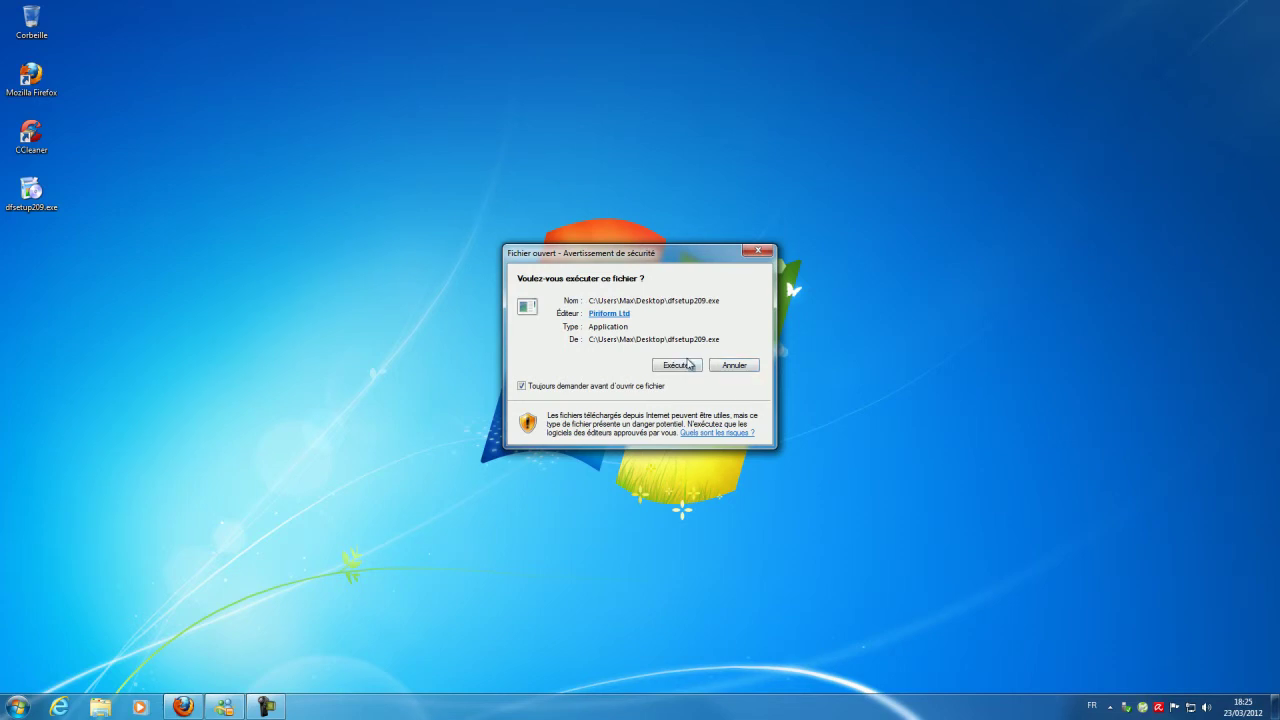
pyautogui.click(678, 364)
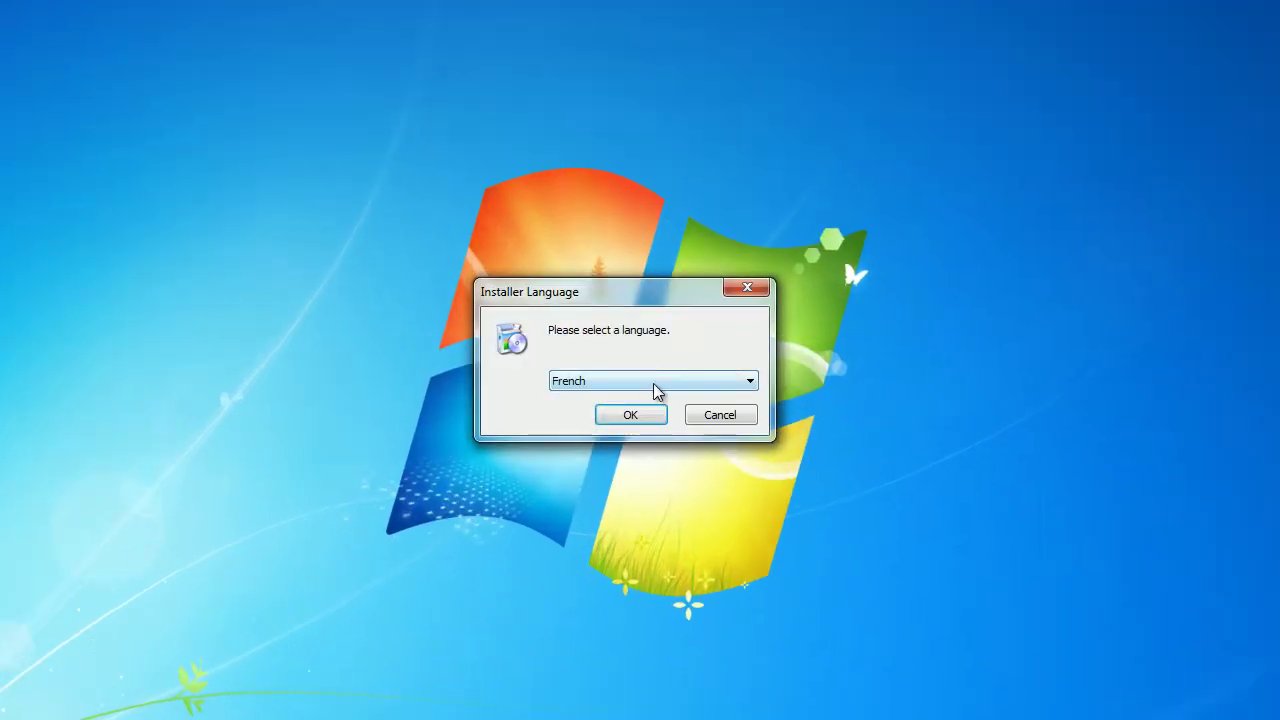
pyautogui.click(672, 382)
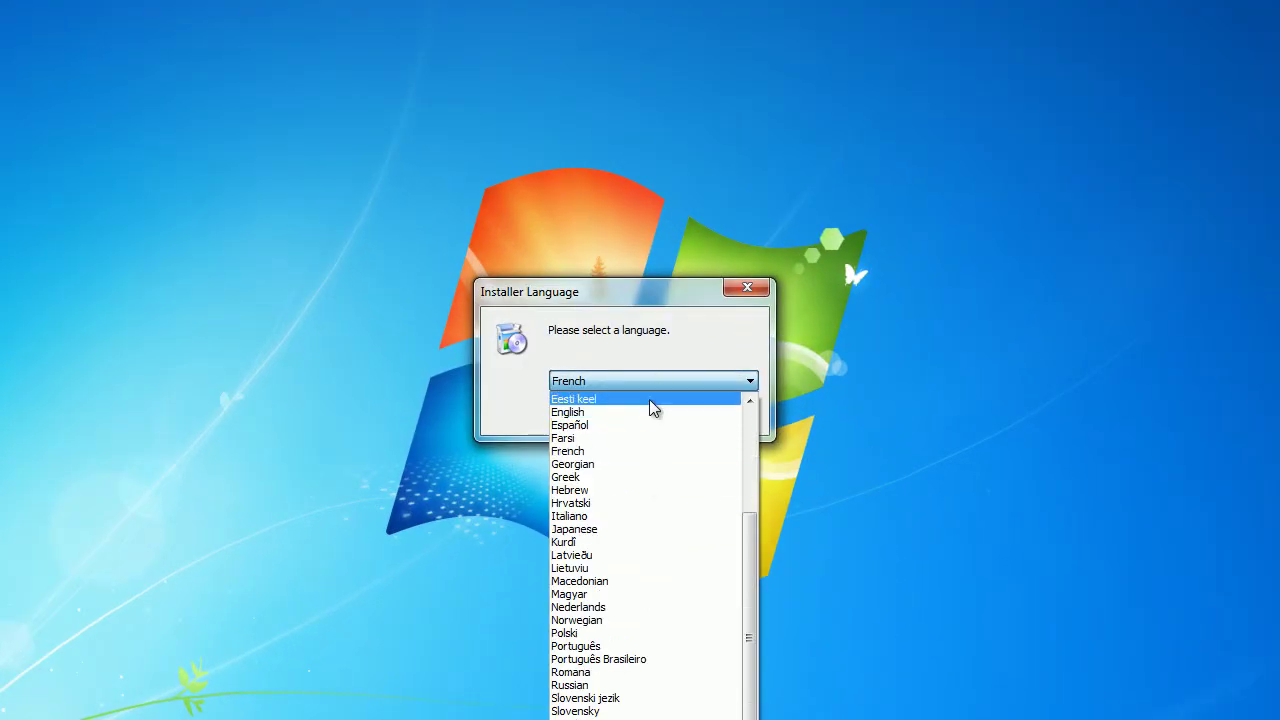
pyautogui.click(643, 448)
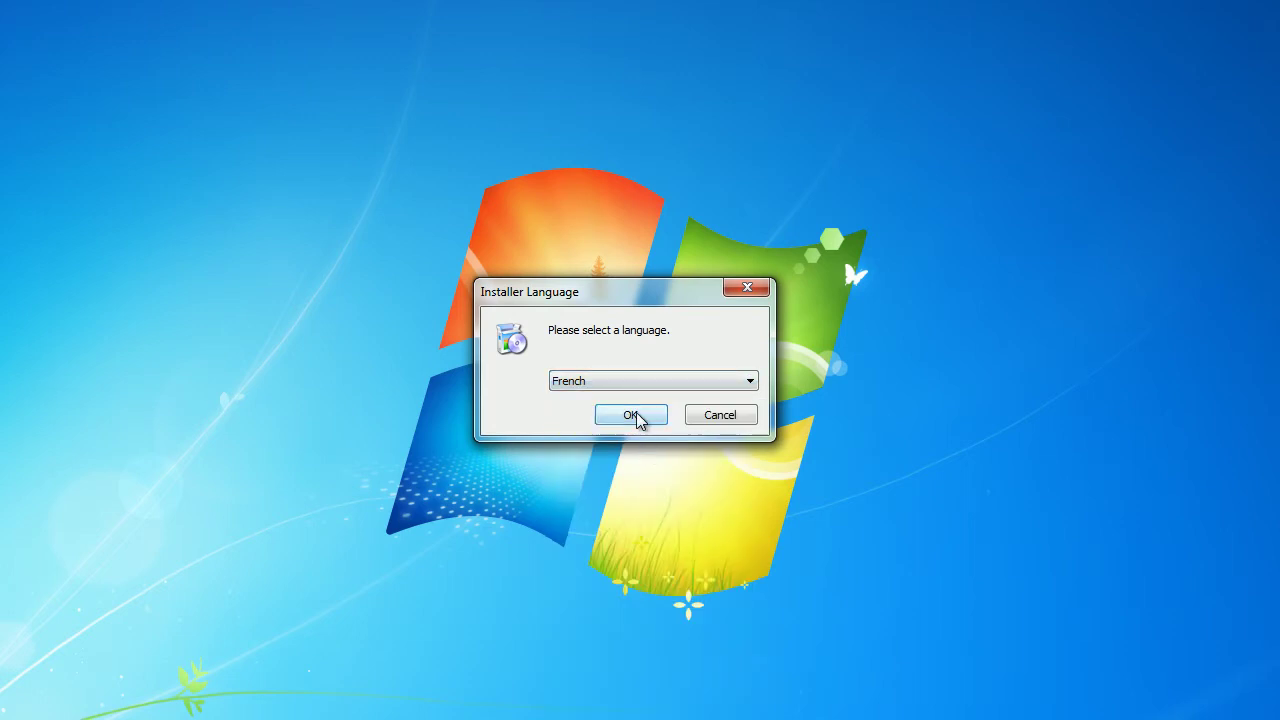
pyautogui.click(634, 414)
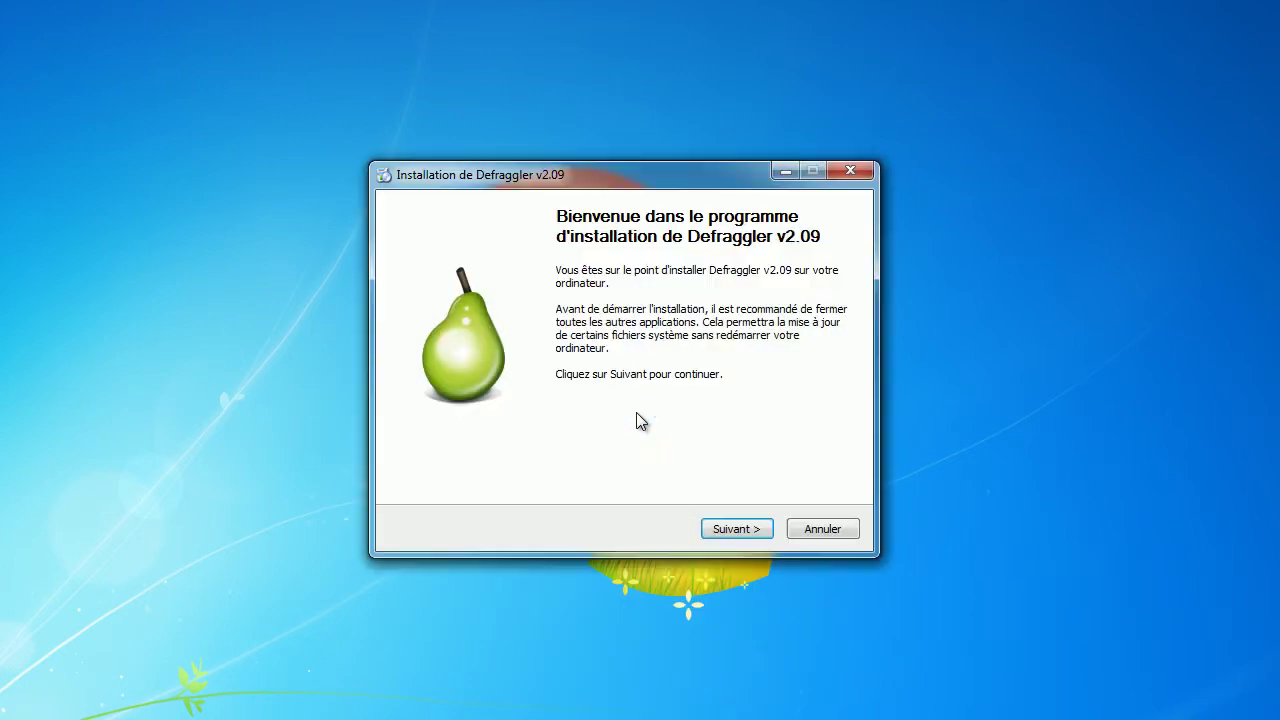
# Proceed past the welcome page, go through the software licence agreement to its end and accept it.
pyautogui.click(740, 529)
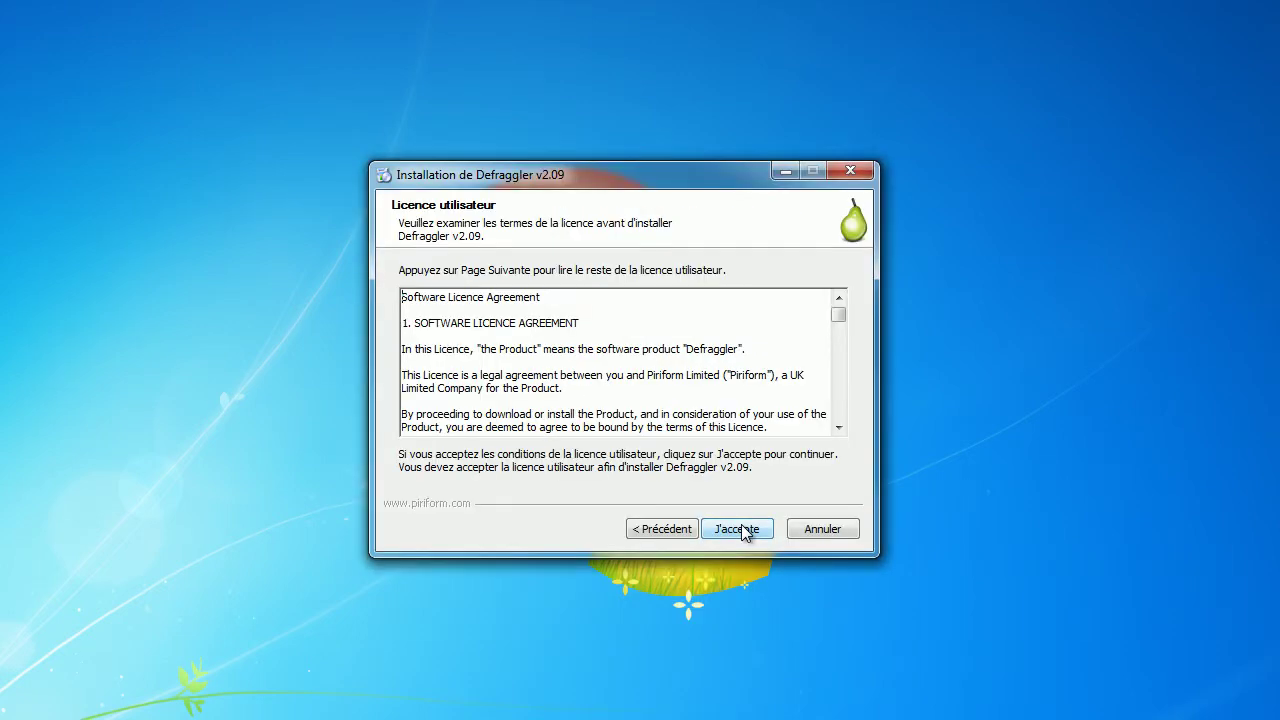
pyautogui.scroll(-20, 760, 346)
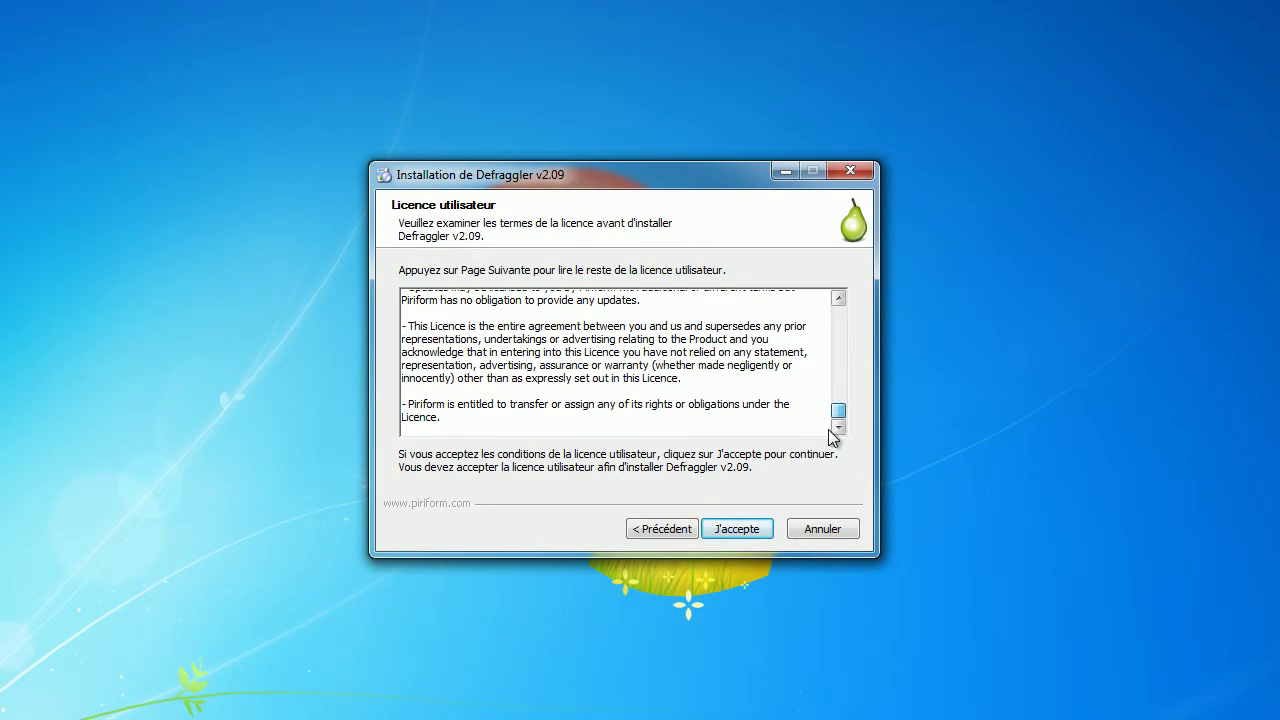
pyautogui.click(737, 532)
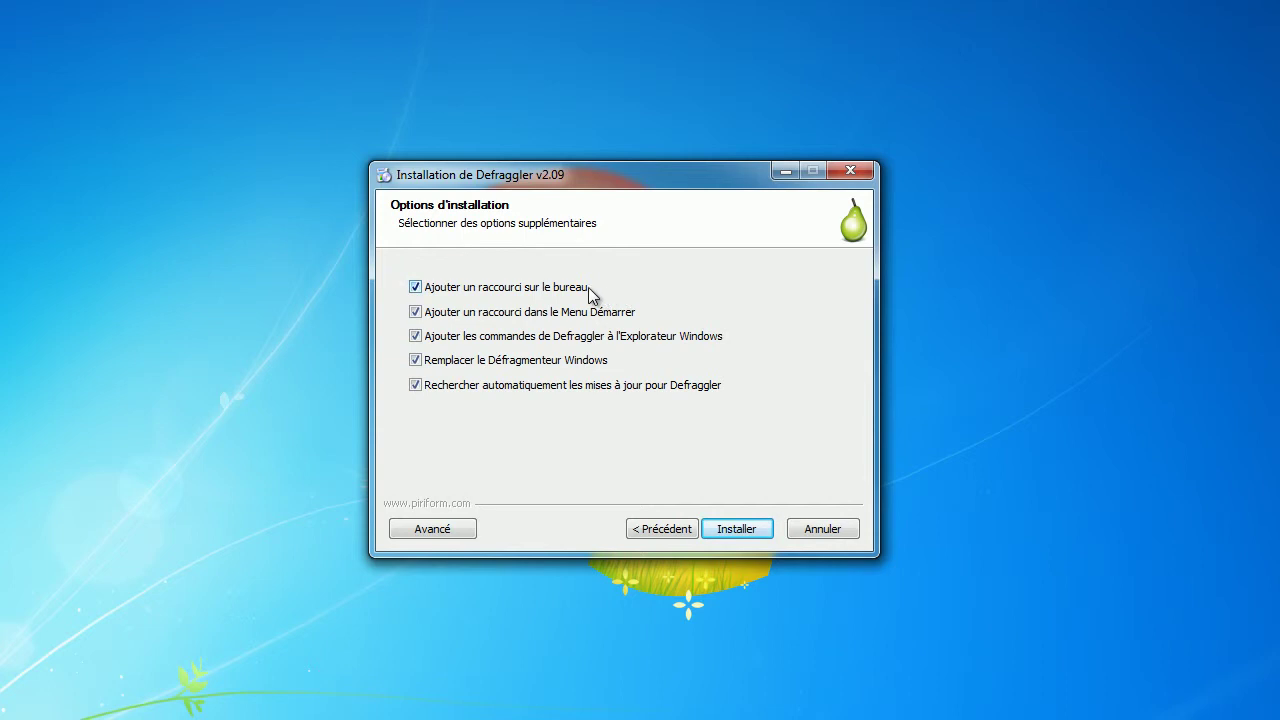
# Keep only the desktop shortcut option, disabling the Start menu shortcut, Explorer commands, Windows defragmenter replacement and automatic update check.
pyautogui.click(416, 313)
pyautogui.click(416, 361)
pyautogui.click(416, 386)
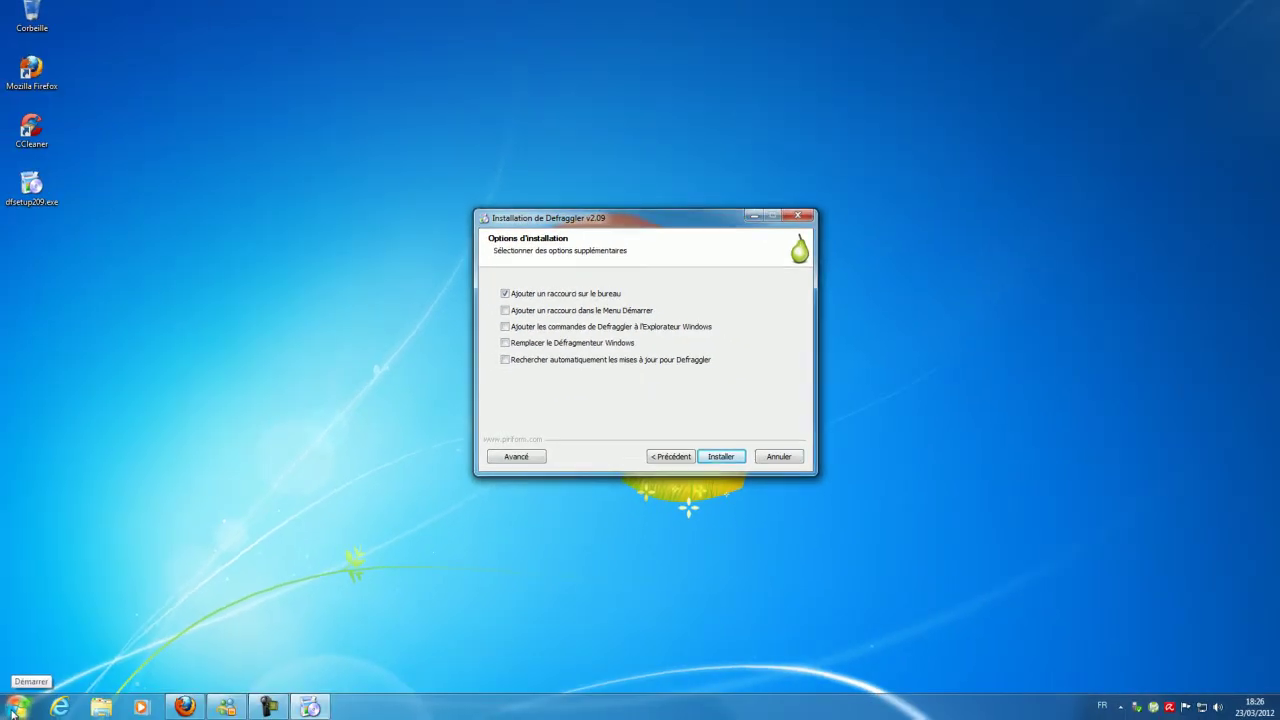
# Look up the built-in defragmentation tool in the WINDOWS 7 (C:) drive's properties, then close the properties and the Computer window.
pyautogui.press('super')
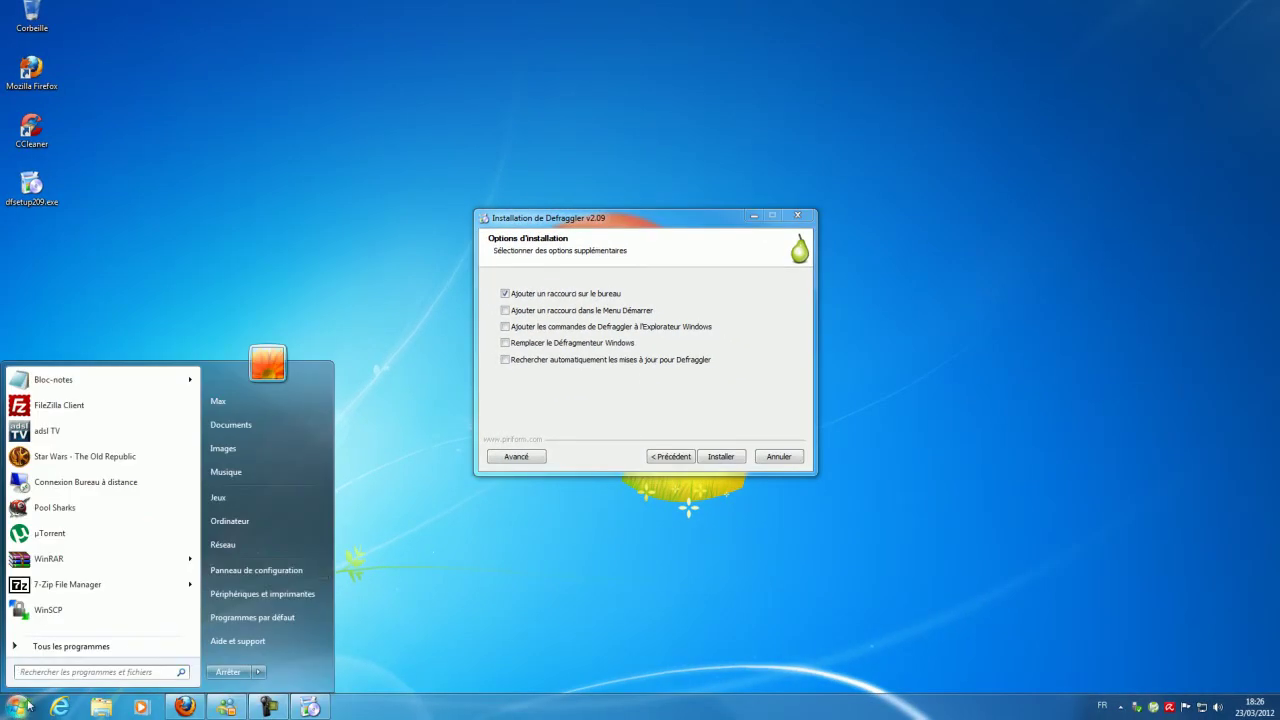
pyautogui.click(256, 530)
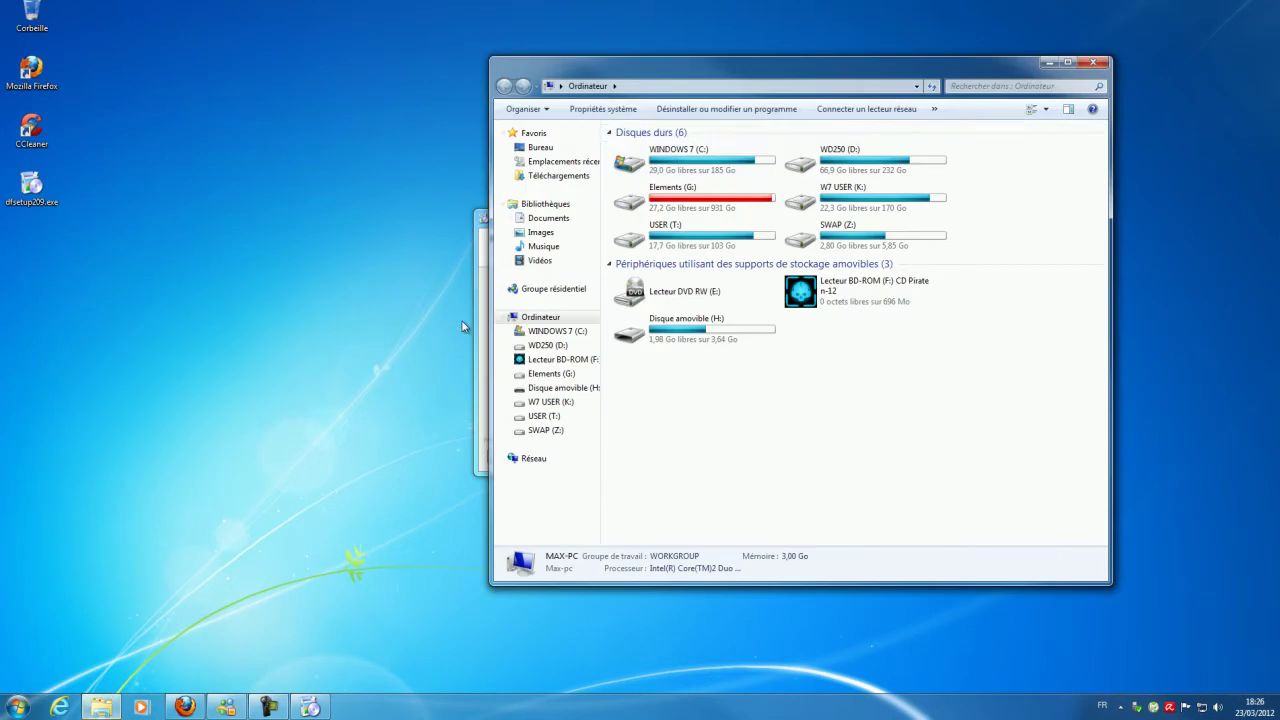
pyautogui.moveTo(760, 68); pyautogui.dragTo(920, 69)
pyautogui.click(840, 132)
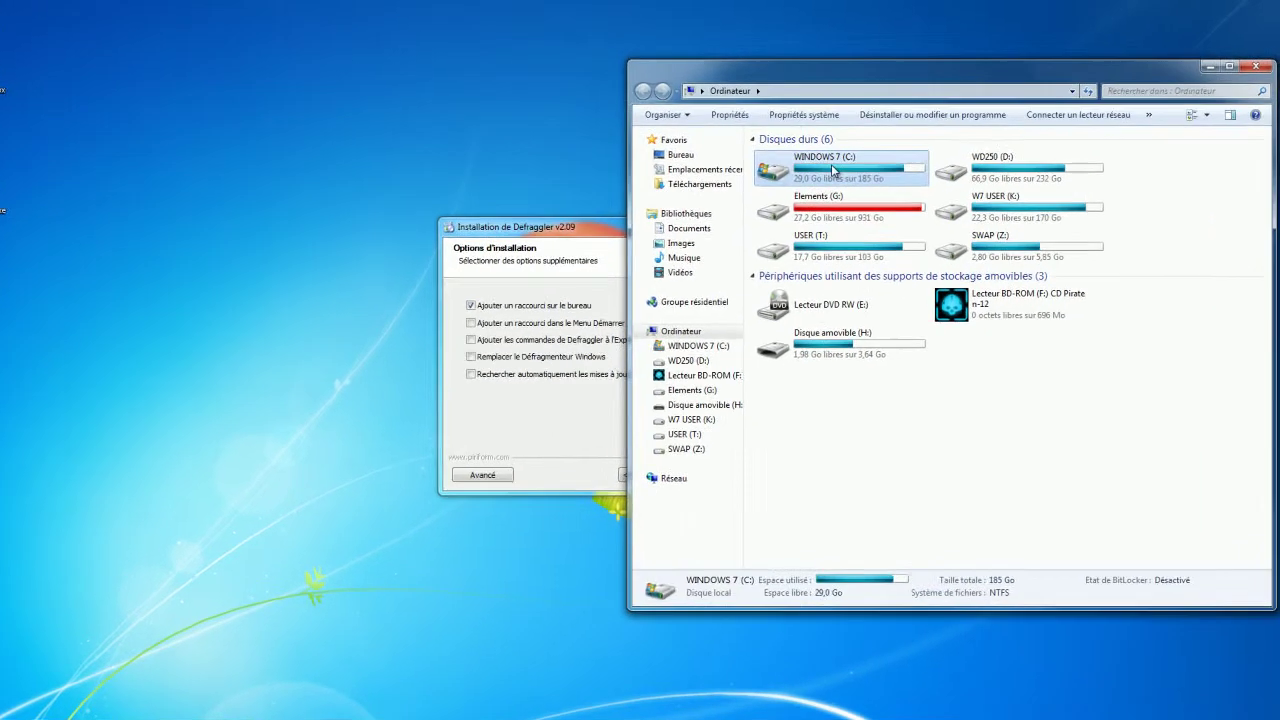
pyautogui.click(928, 540)
pyautogui.click(749, 205)
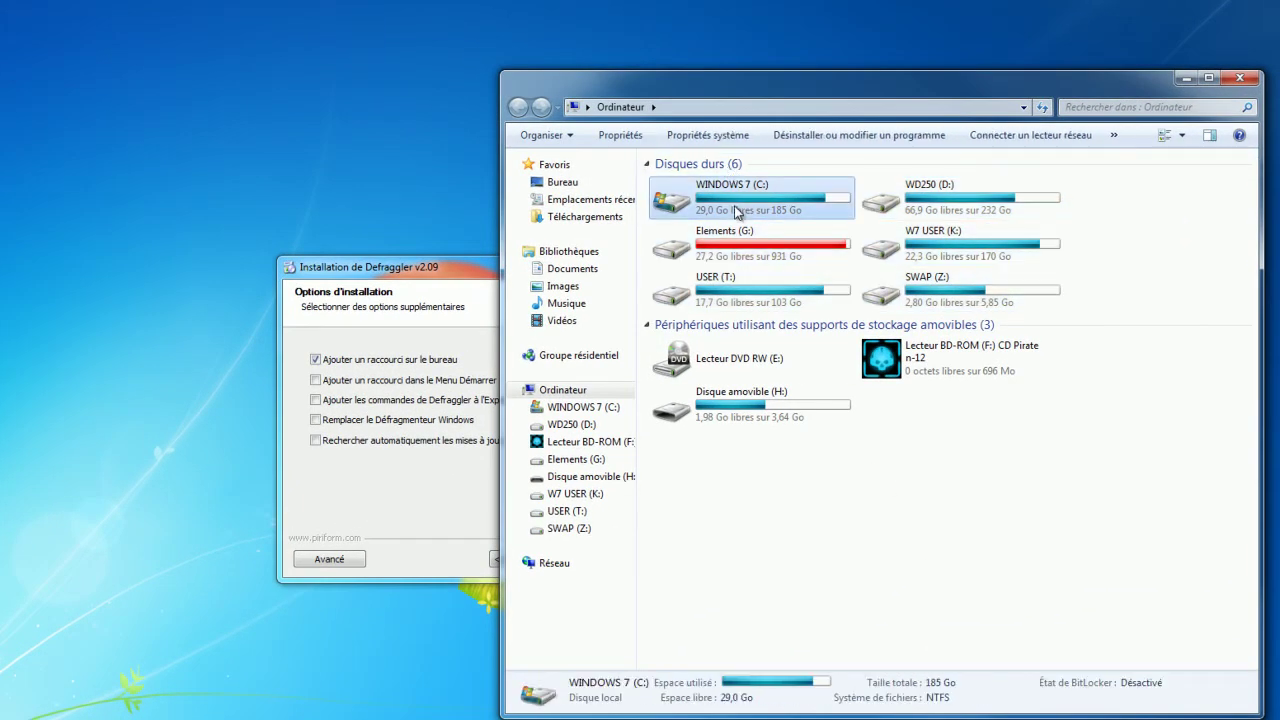
pyautogui.rightClick(747, 206)
pyautogui.click(780, 619)
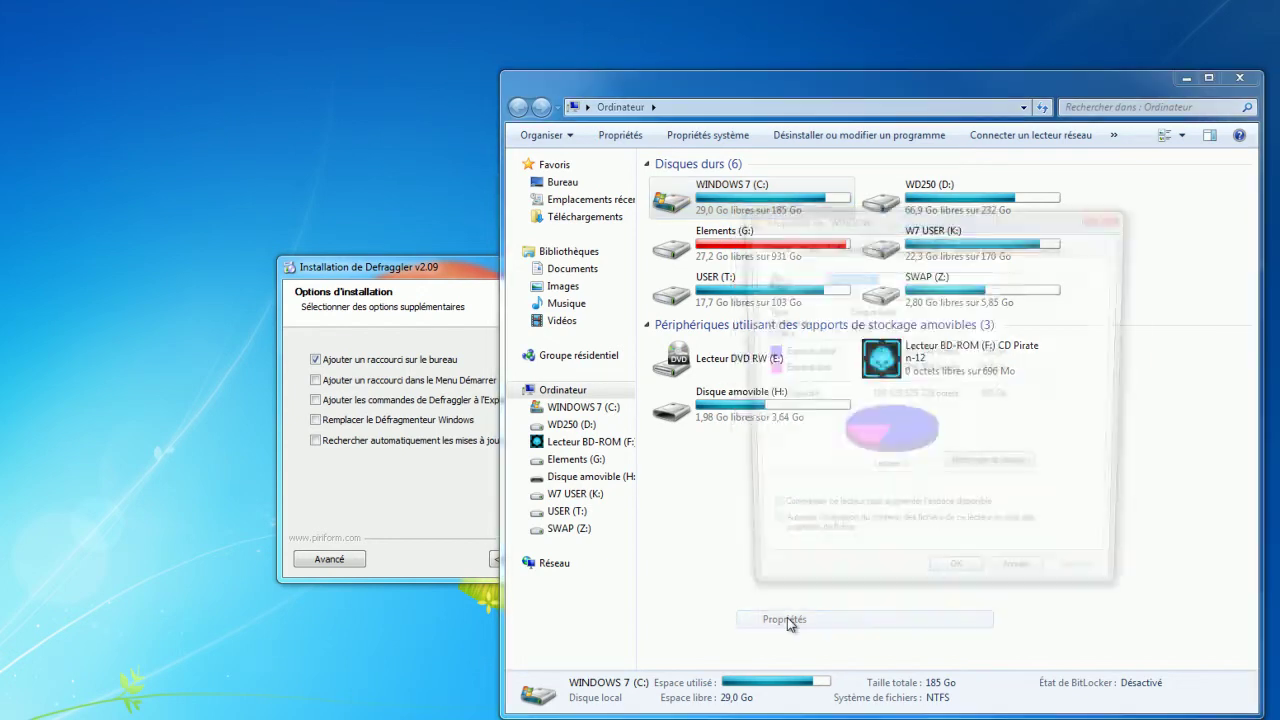
pyautogui.click(802, 247)
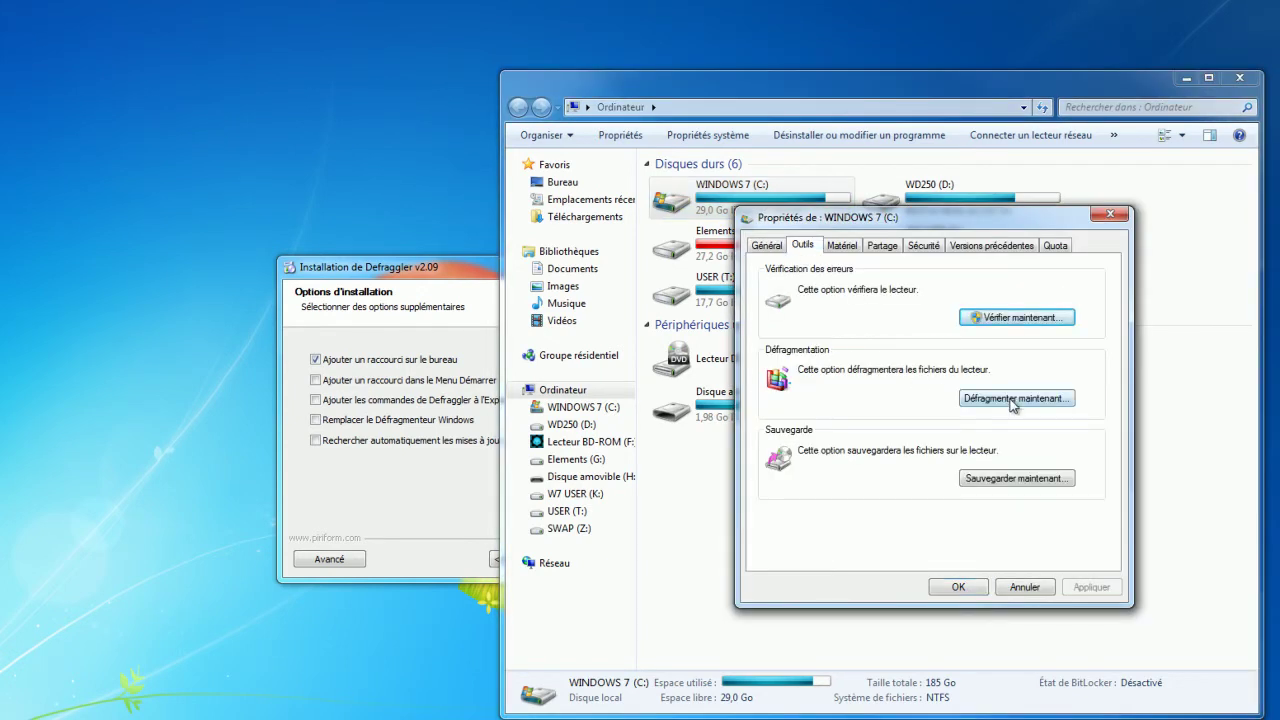
pyautogui.click(1110, 213)
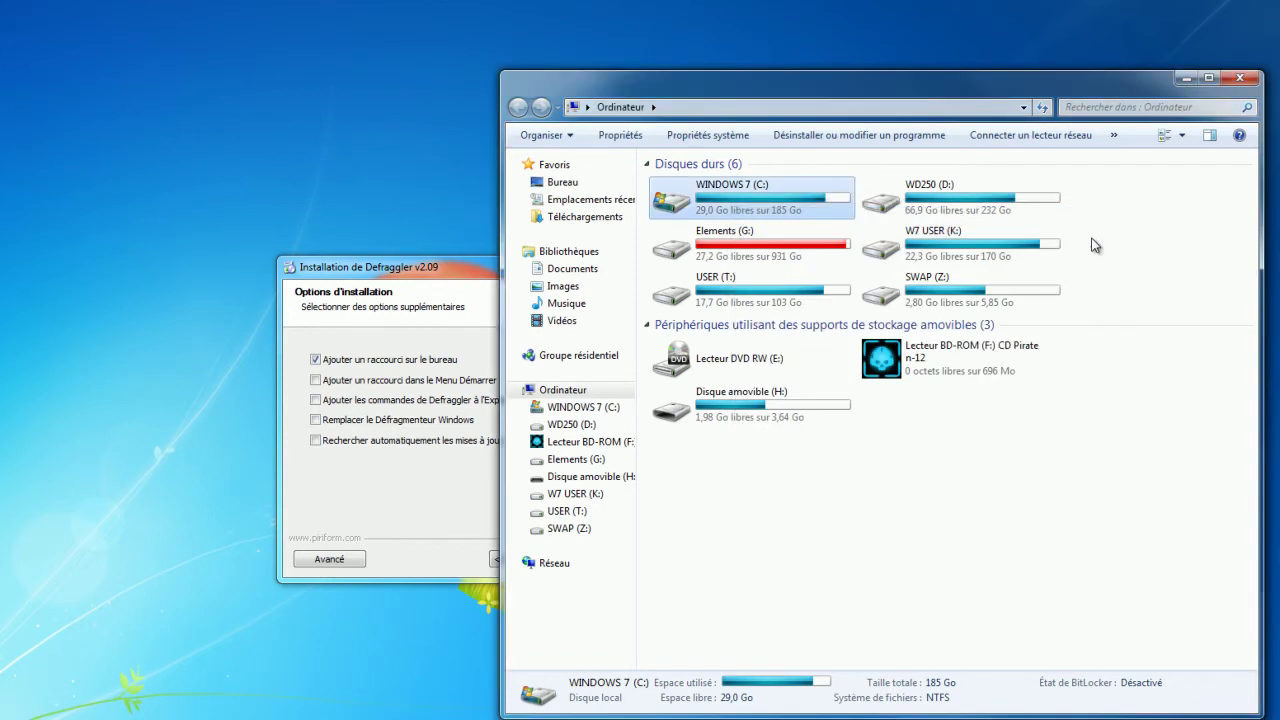
pyautogui.moveTo(438, 270); pyautogui.dragTo(281, 270)
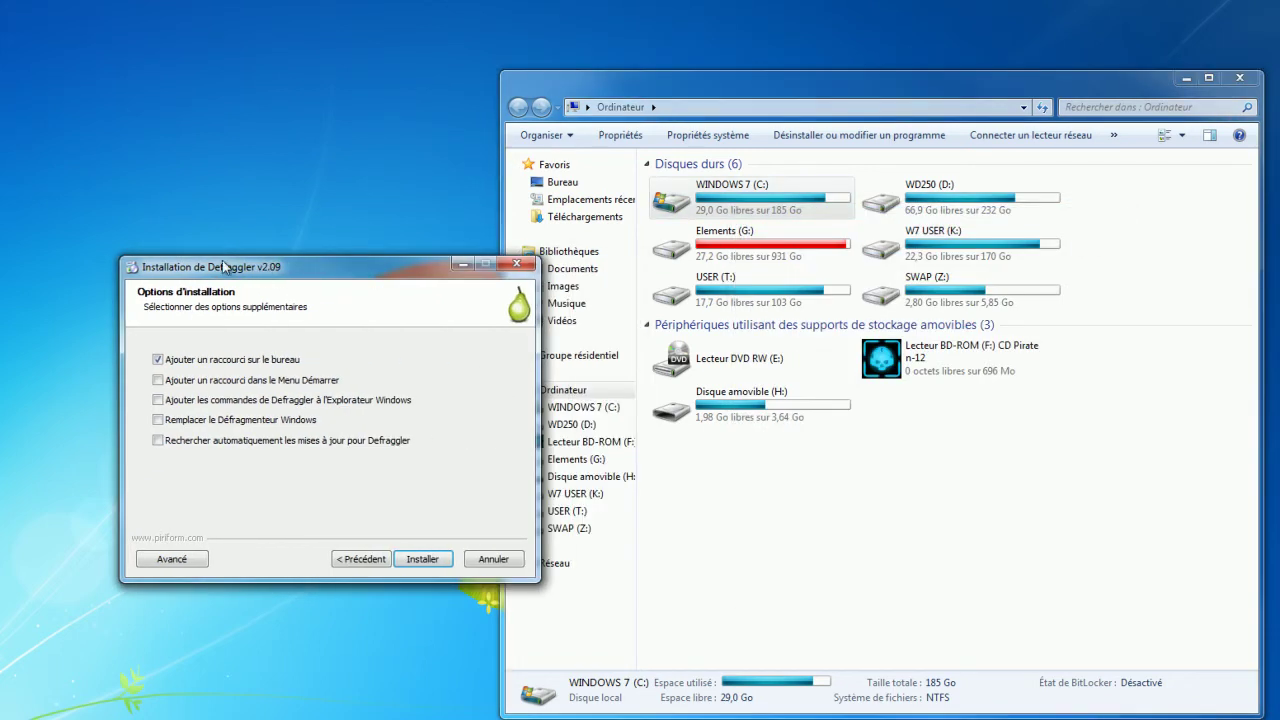
pyautogui.click(1237, 87)
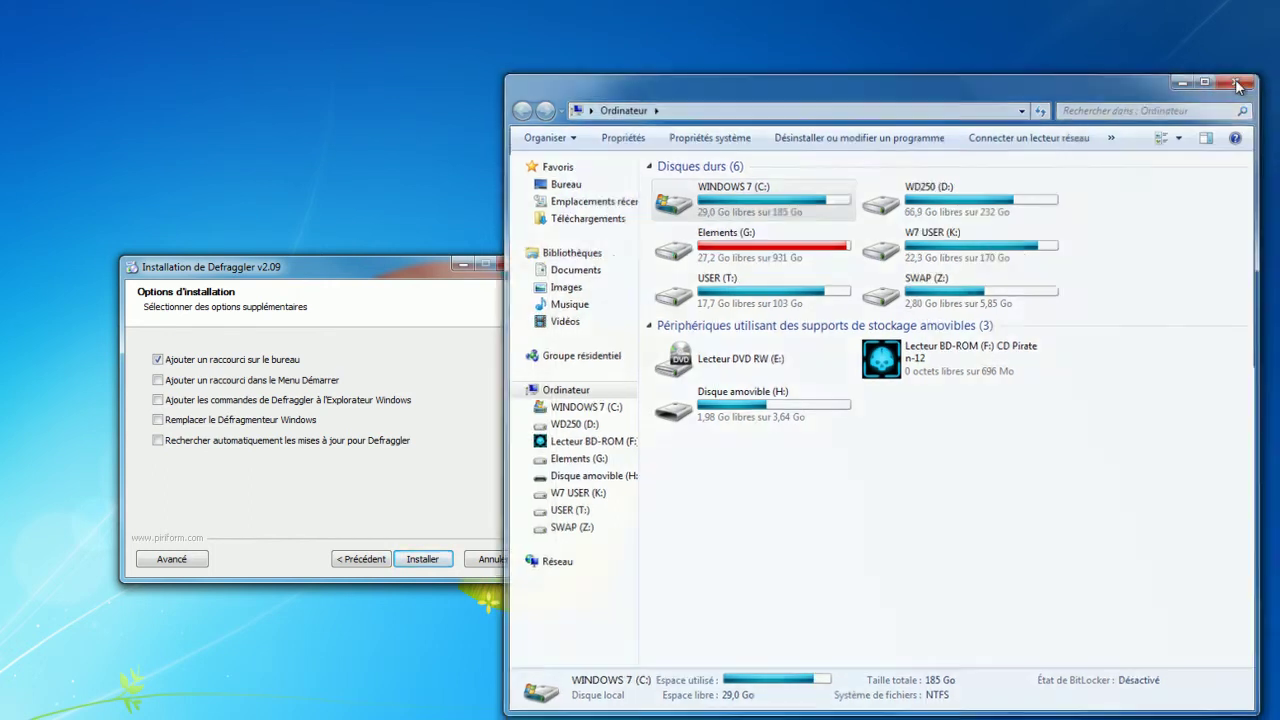
# Install Defraggler v2.09 with the chosen options and finish the setup with launching the program and viewing the release notes enabled.
pyautogui.moveTo(360, 270); pyautogui.dragTo(674, 160)
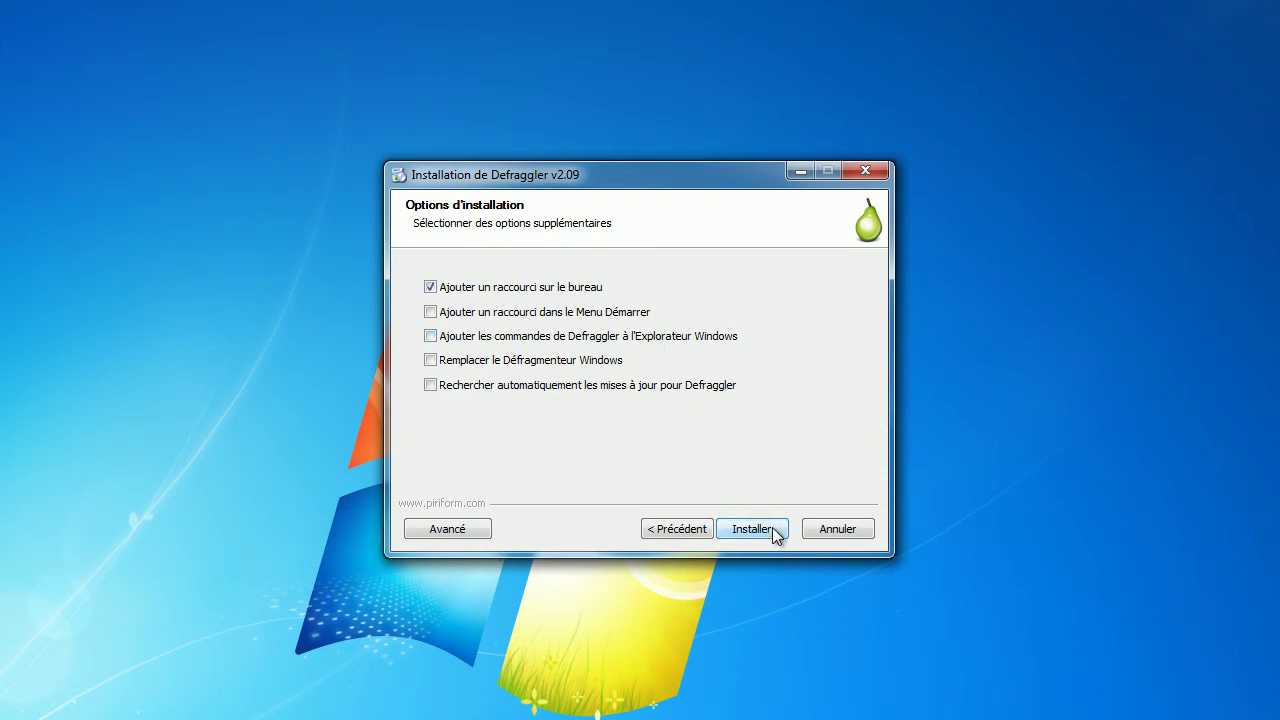
pyautogui.click(456, 385)
pyautogui.click(773, 529)
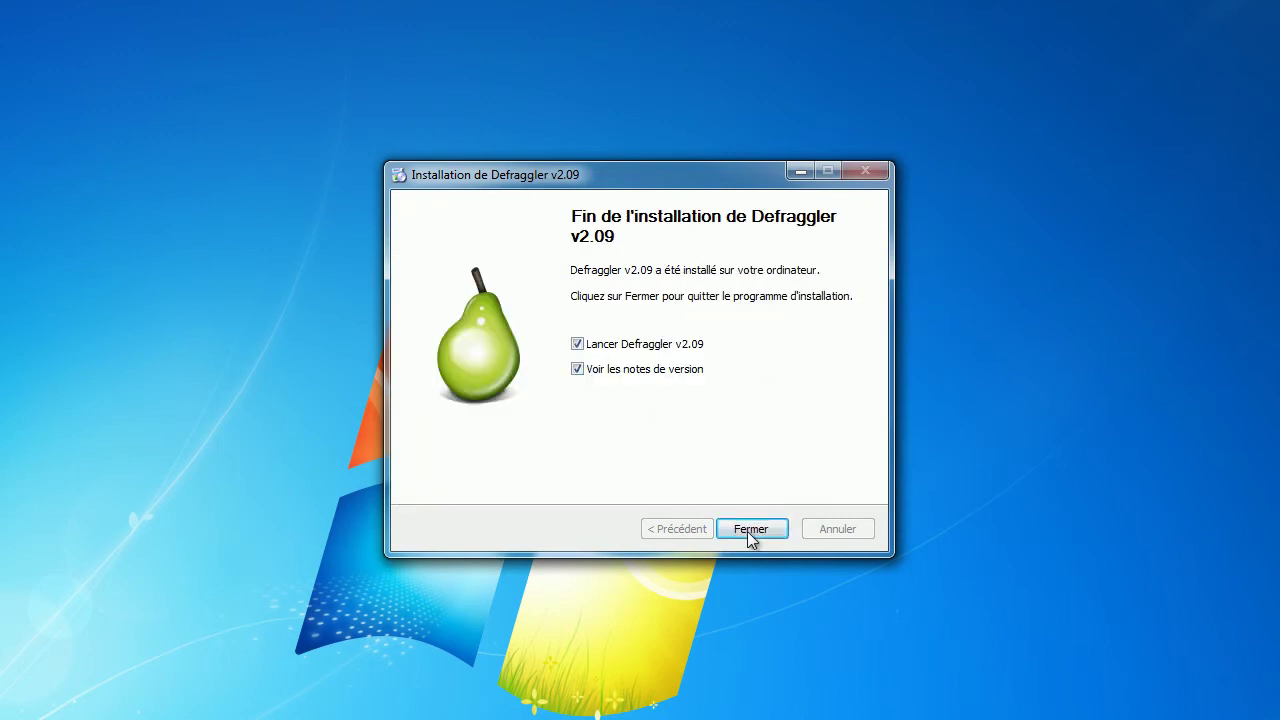
pyautogui.click(757, 533)
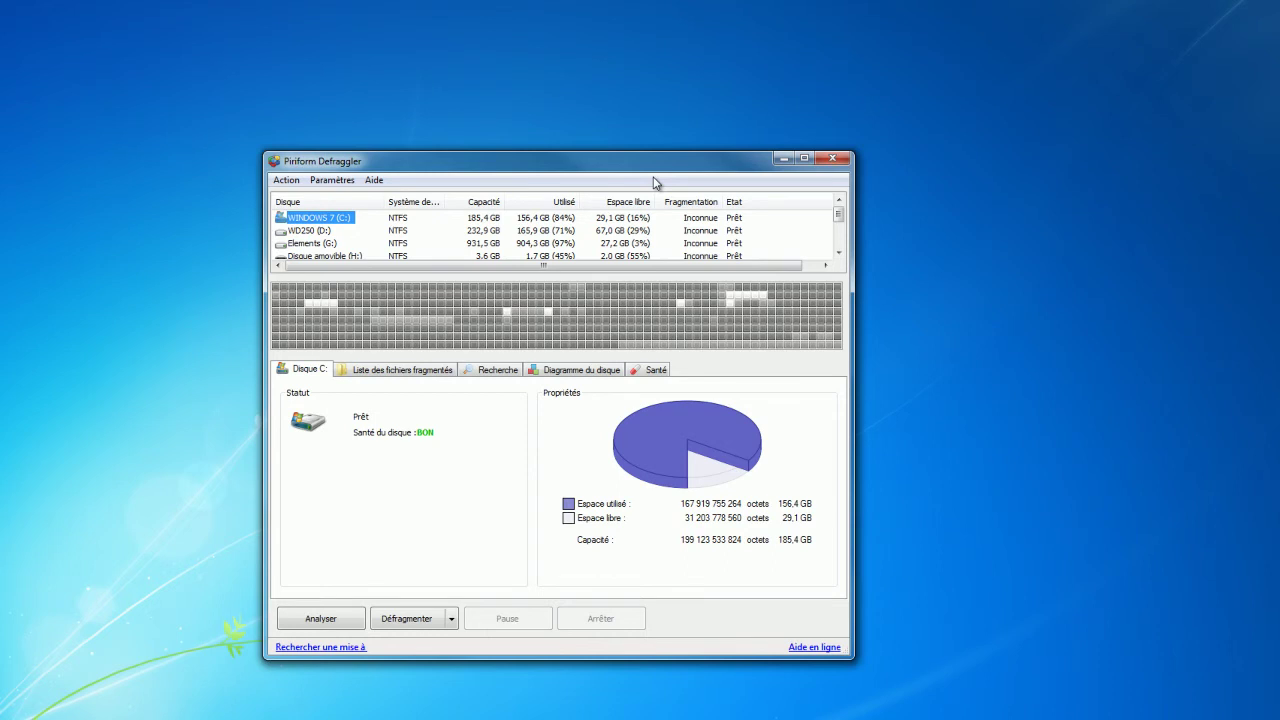
# Enlarge the Defraggler window and review the drive map colour legend and the disk health data for drive C:.
pyautogui.moveTo(662, 165); pyautogui.dragTo(427, 61)
pyautogui.moveTo(618, 553); pyautogui.dragTo(1070, 714)
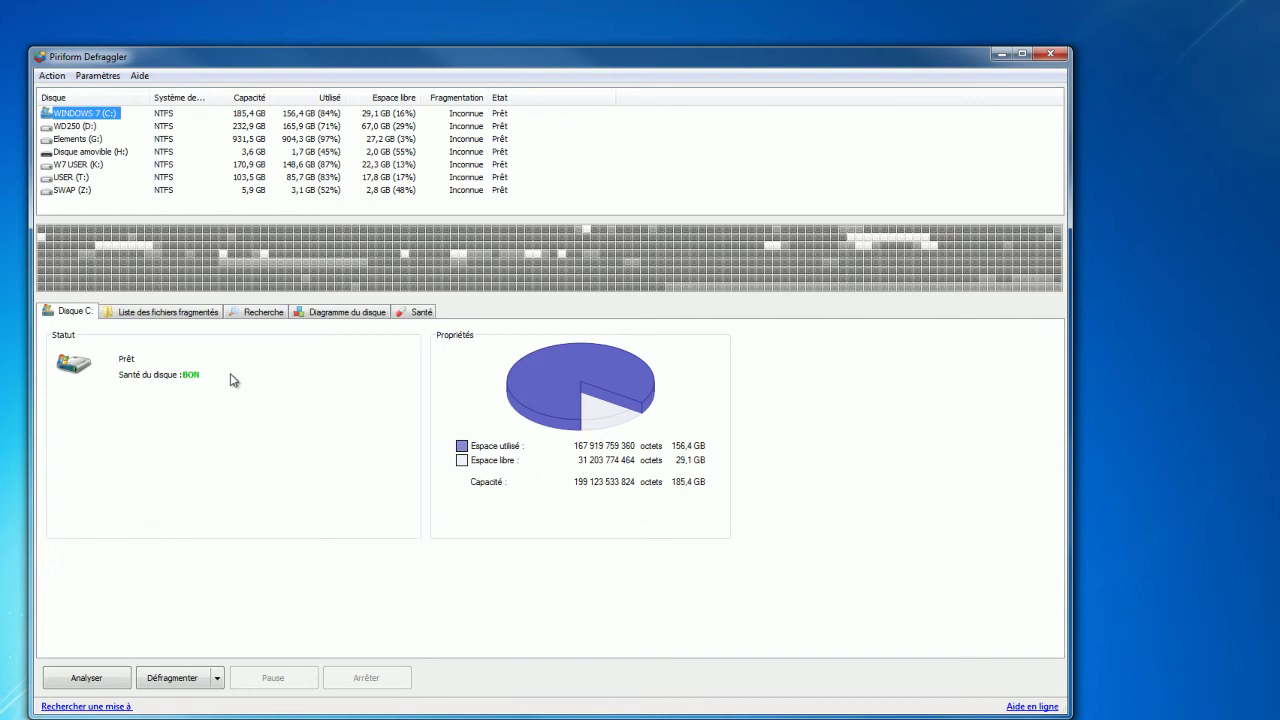
pyautogui.click(335, 315)
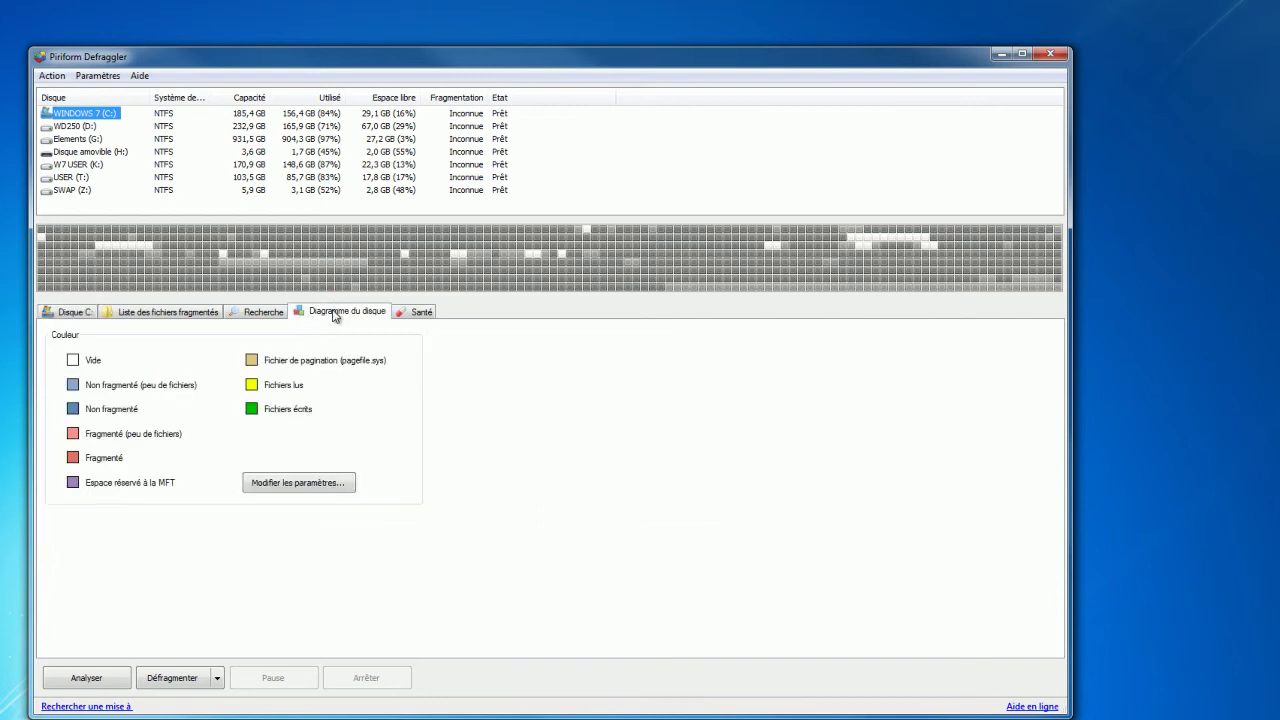
pyautogui.click(398, 315)
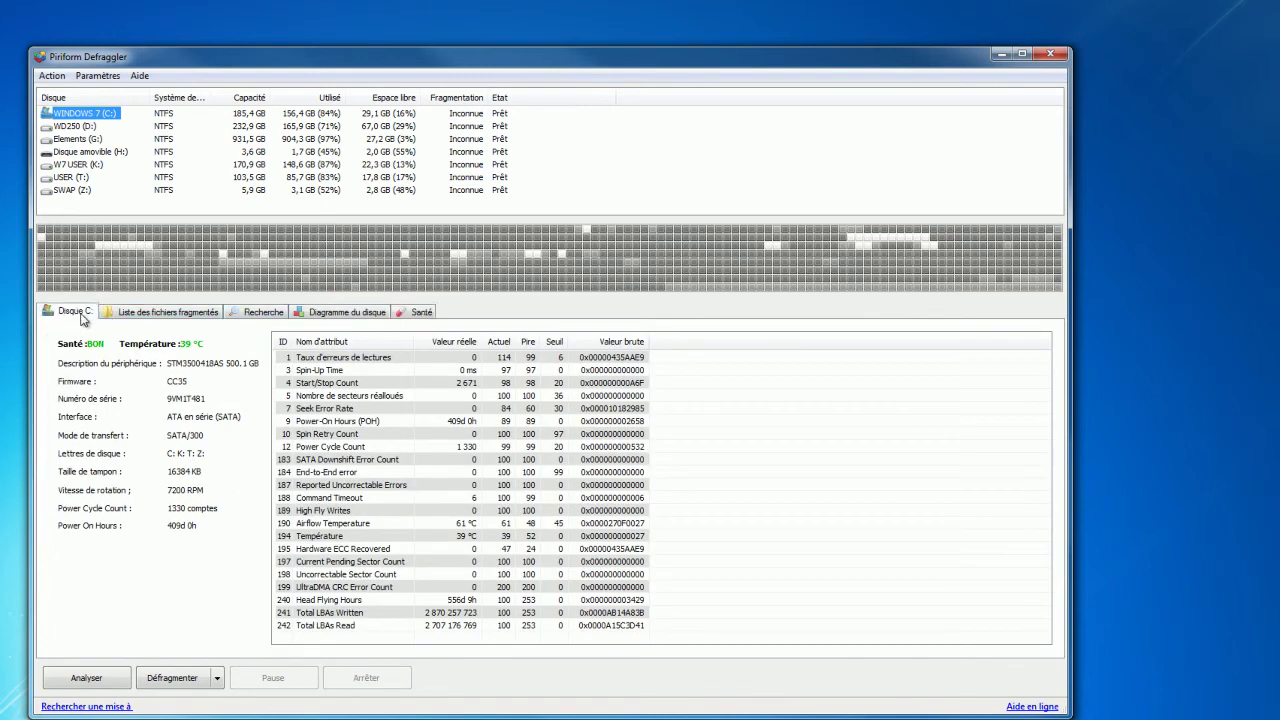
pyautogui.click(84, 315)
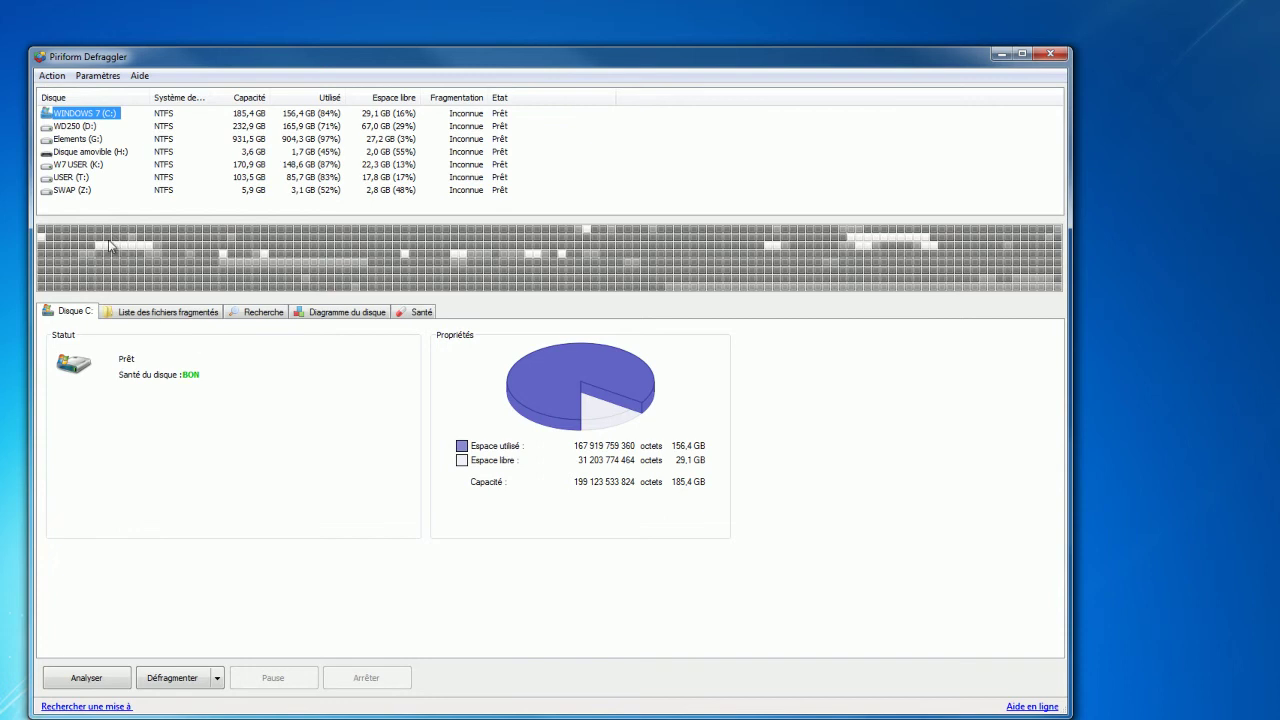
# Analyse the removable disk (H:) for fragmentation and defragment it.
pyautogui.click(88, 152)
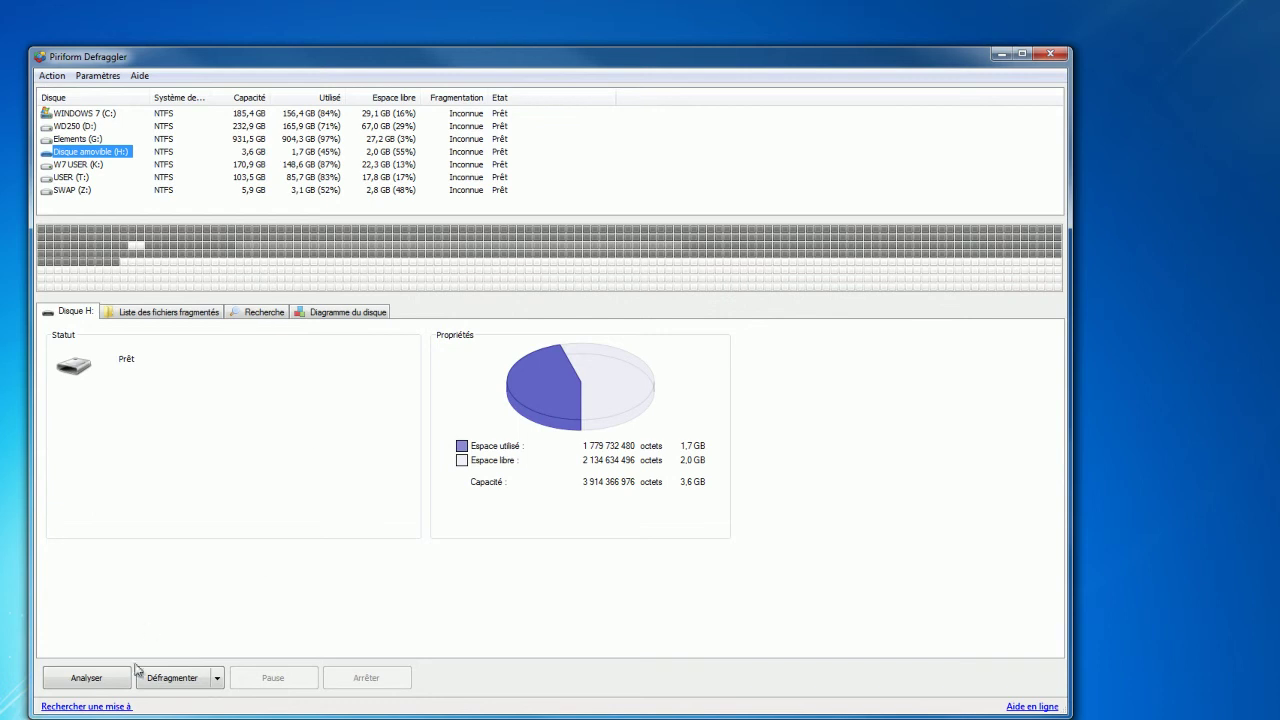
pyautogui.click(100, 679)
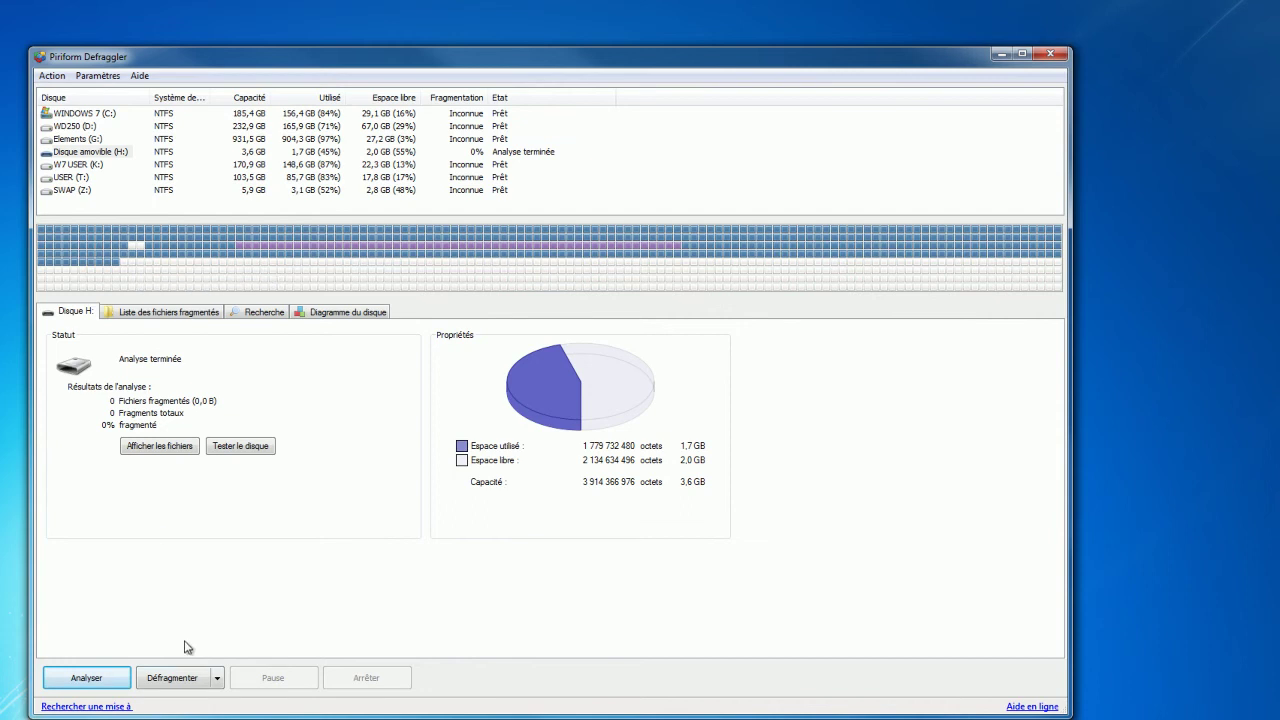
pyautogui.click(185, 683)
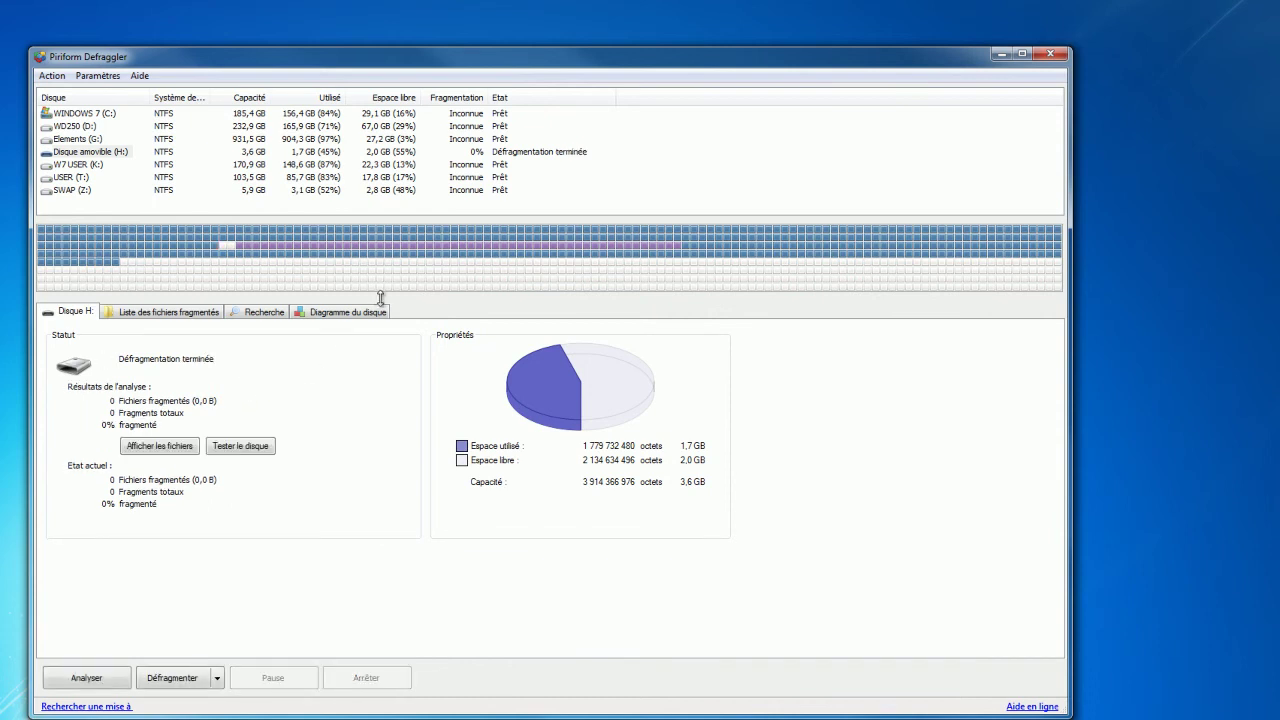
pyautogui.moveTo(223, 250)
pyautogui.click(172, 678)
# Select the WINDOWS 7 (C:) drive in the disk list.
pyautogui.click(88, 114)
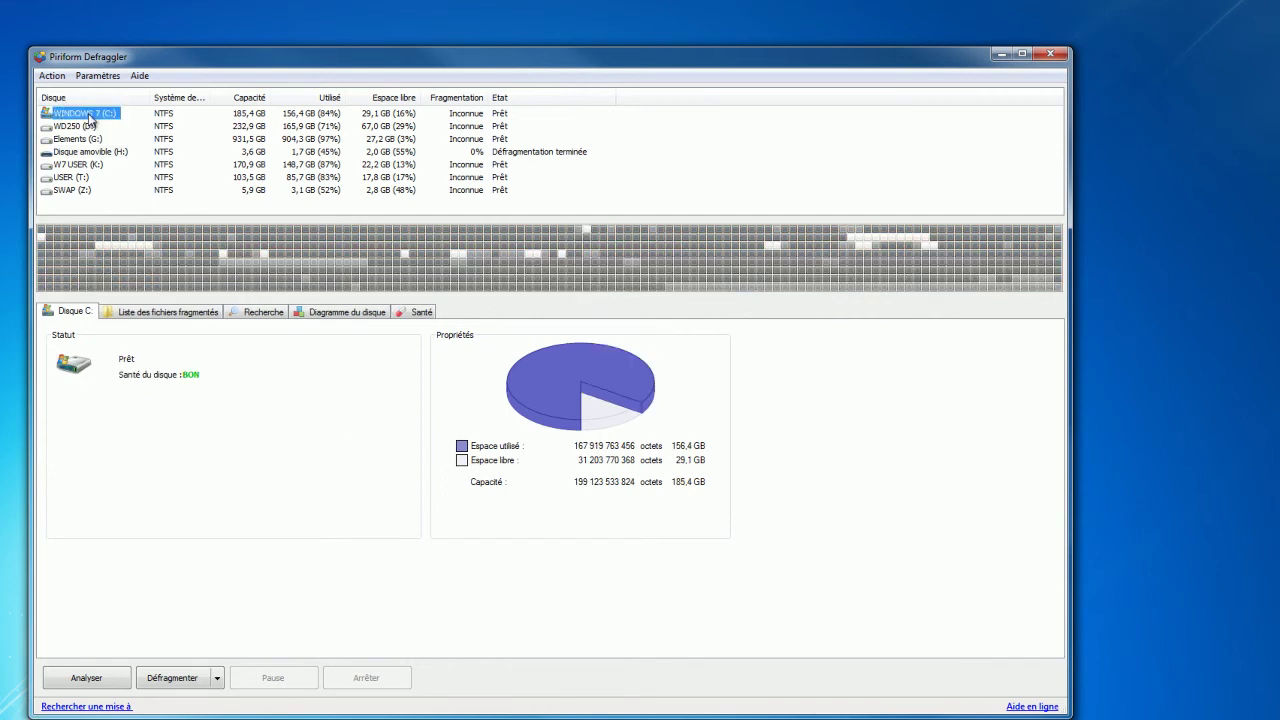